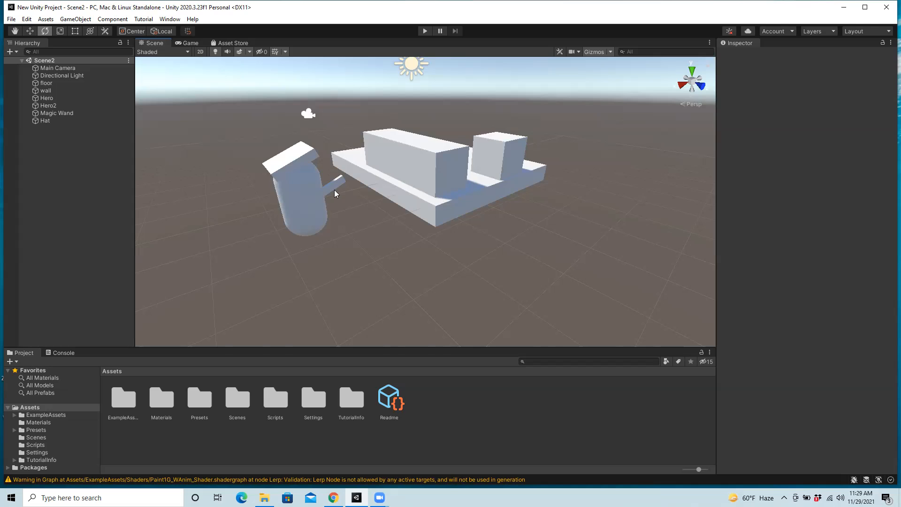
Examine the hero figure by selecting its Hat, Magic Wand and Hero capsule in the scene
mouse_move(343, 251)
middle_down()
mouse_move(300, 247)
mouse_move(362, 249)
mouse_move(337, 262)
middle_up()
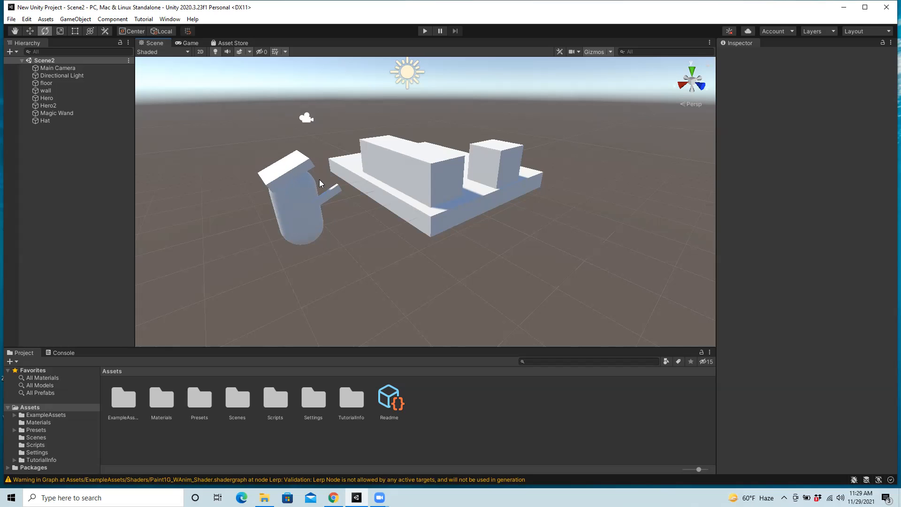
middle_drag(340, 272, 365, 265)
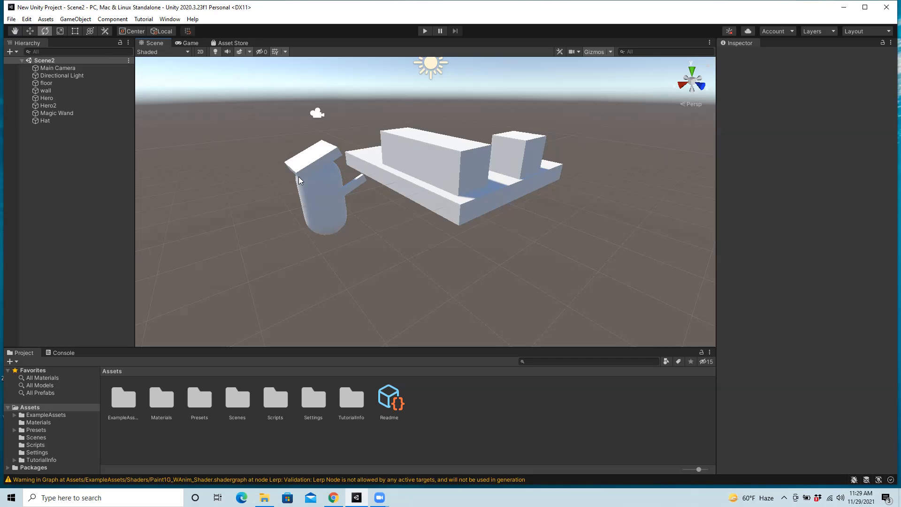
click(317, 158)
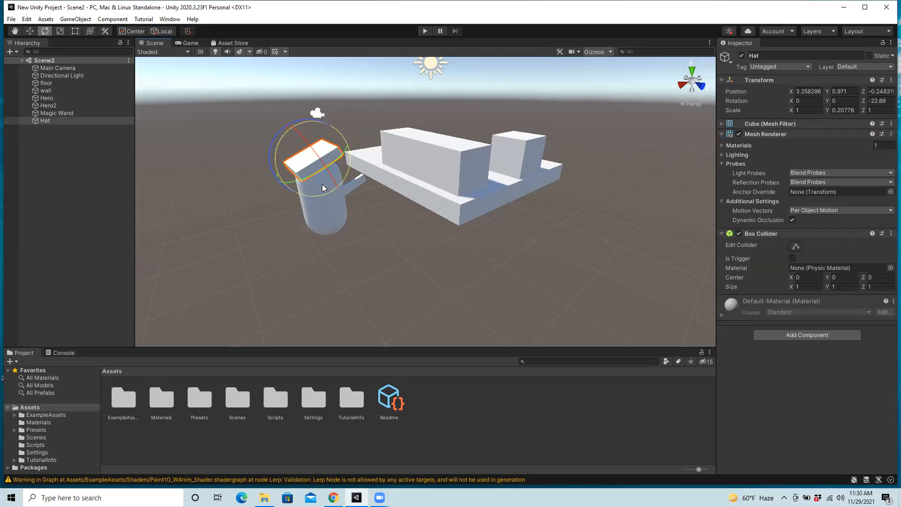
shift+click(325, 214)
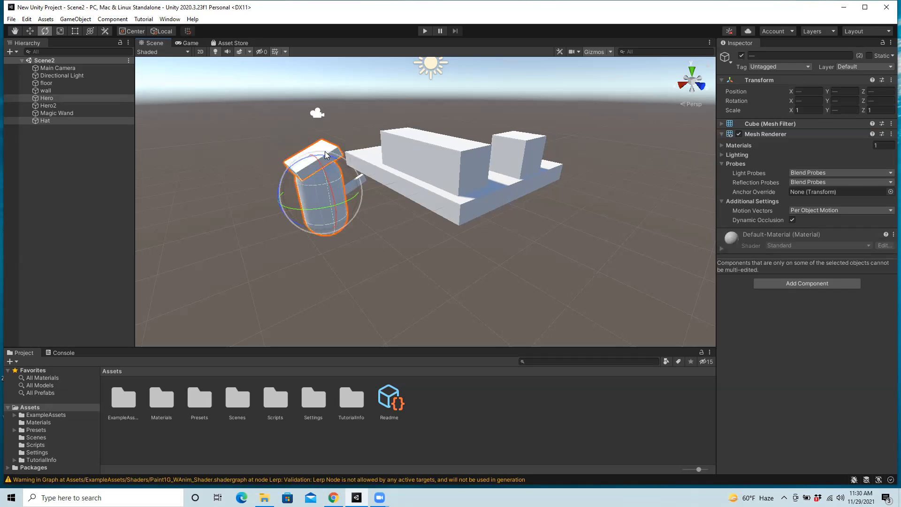
click(400, 250)
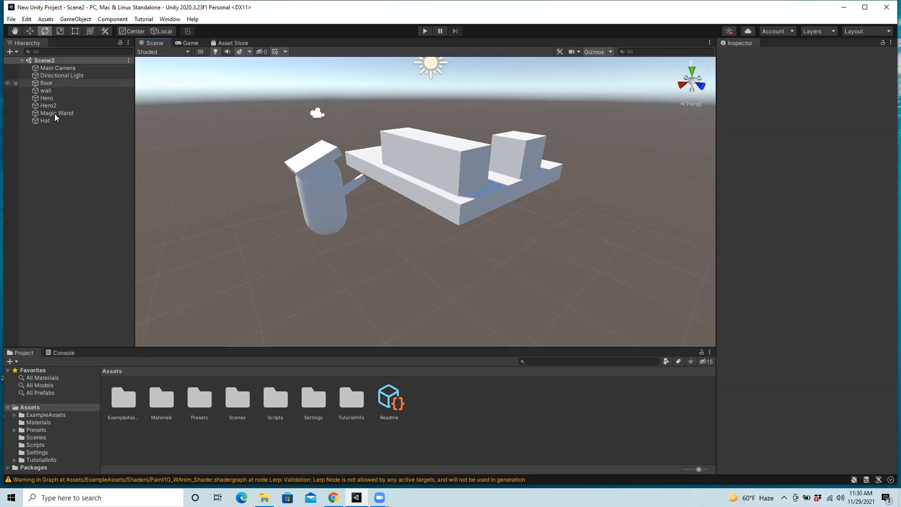
click(30, 30)
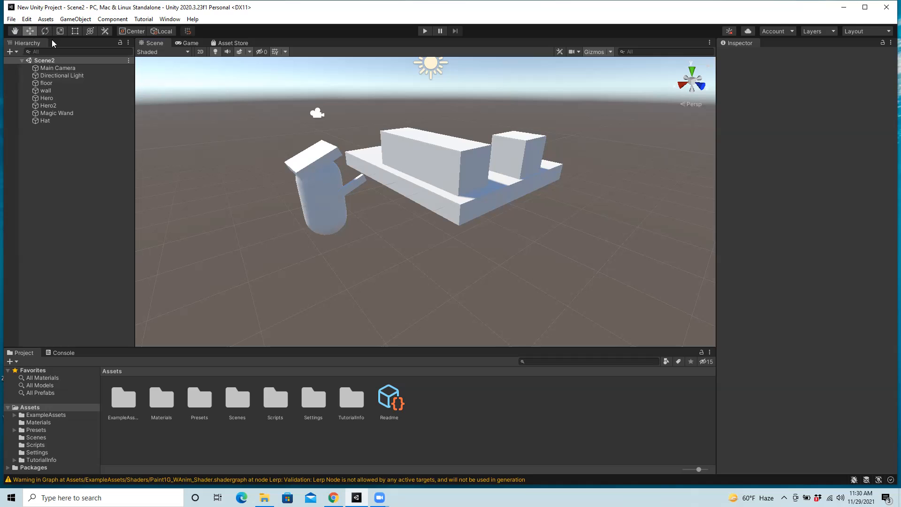
click(318, 152)
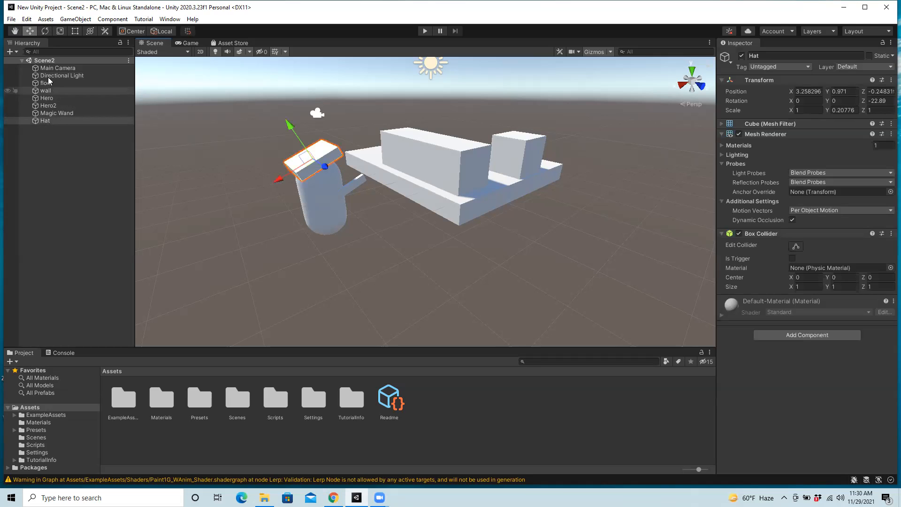
click(353, 185)
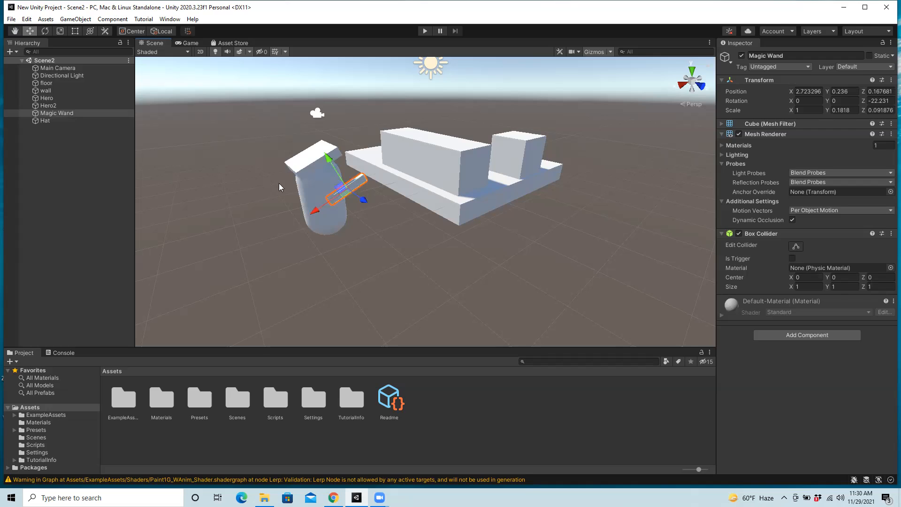
click(315, 185)
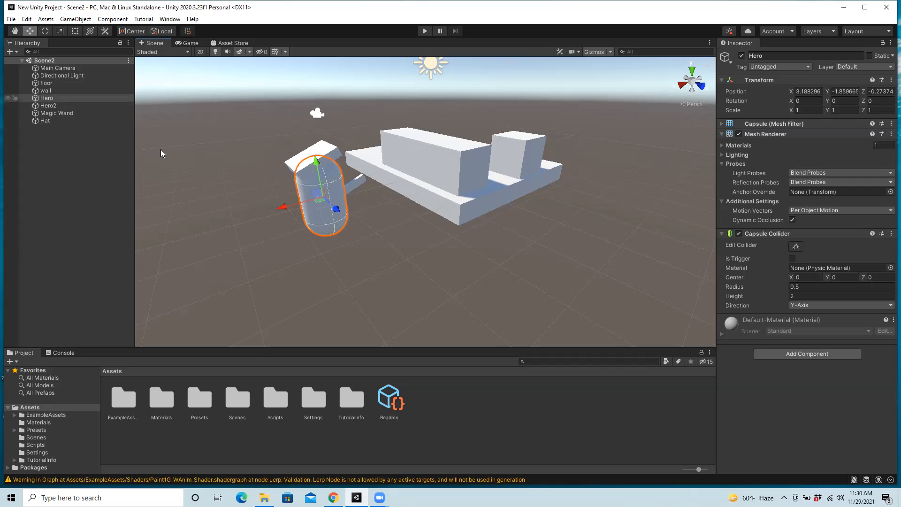
click(225, 168)
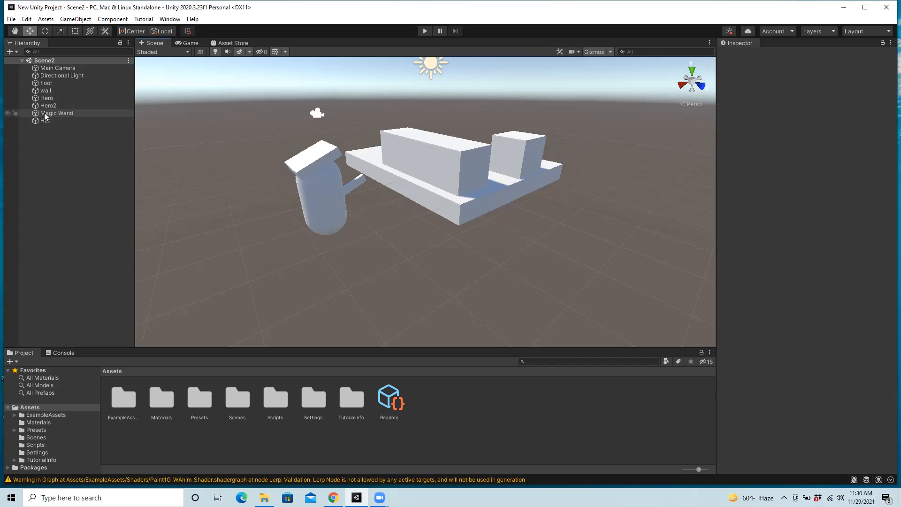
Make the Magic Wand and Hat children of Hero in the hierarchy
drag(50, 112, 49, 99)
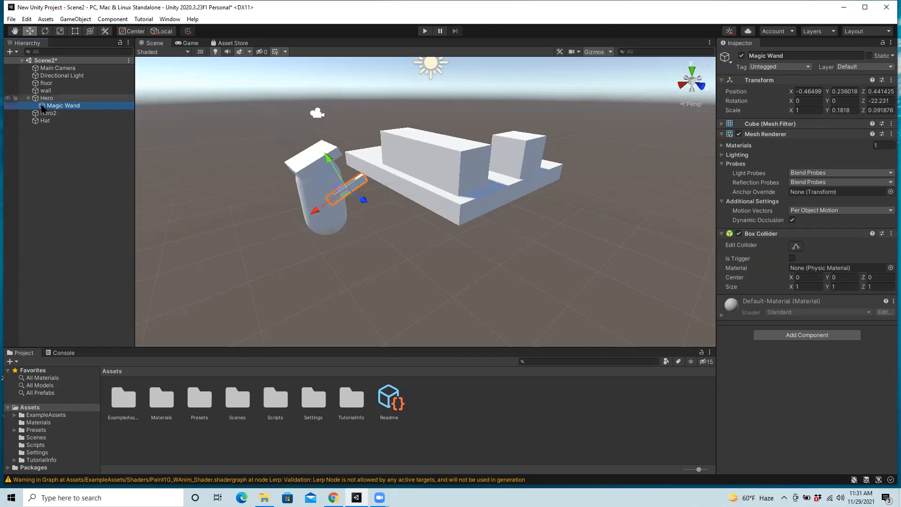
drag(54, 125, 52, 113)
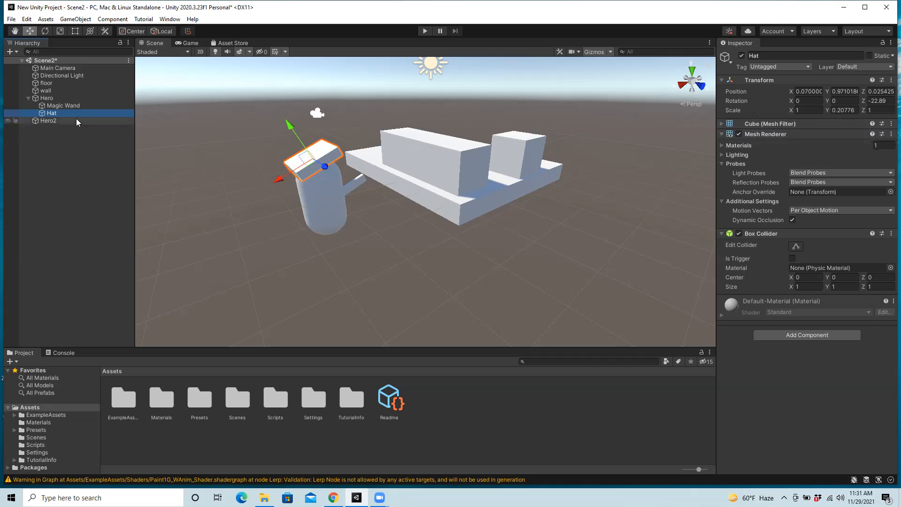
Rotate Hero together with its children about the Y axis to about 27.56 degrees
click(47, 98)
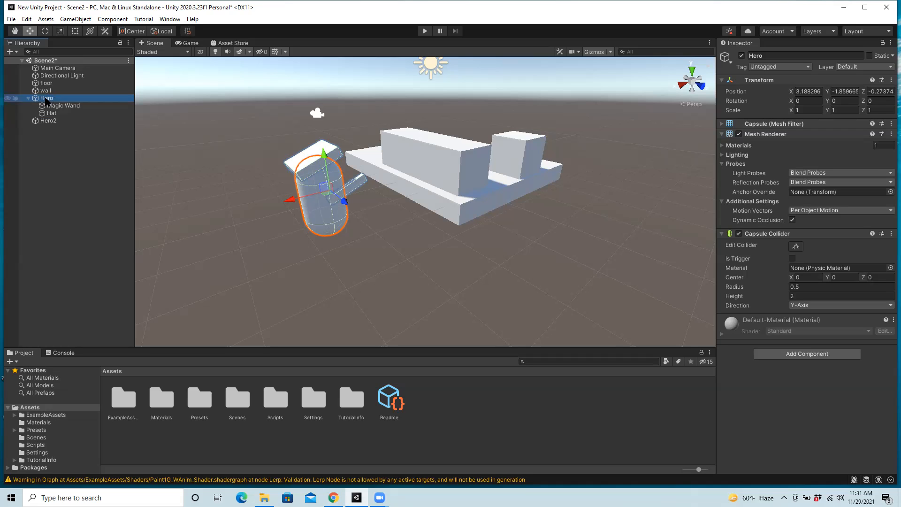
click(45, 31)
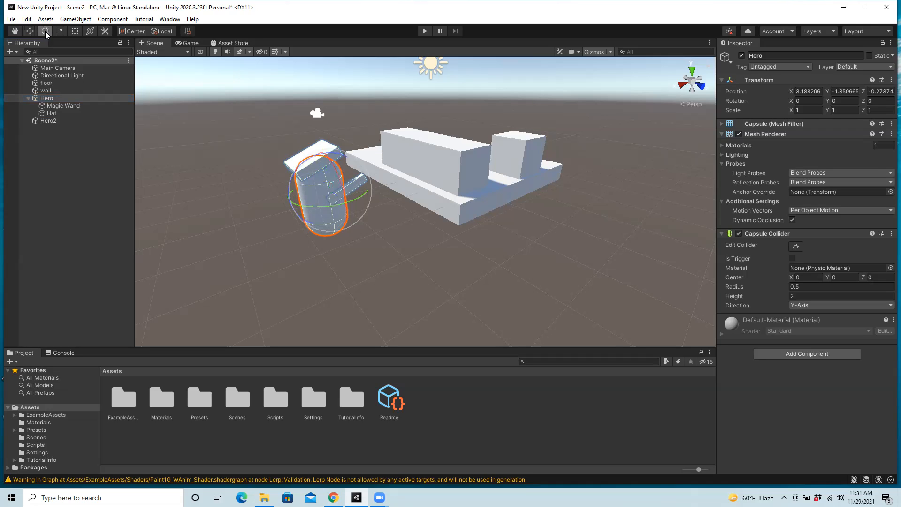
drag(362, 194, 345, 209)
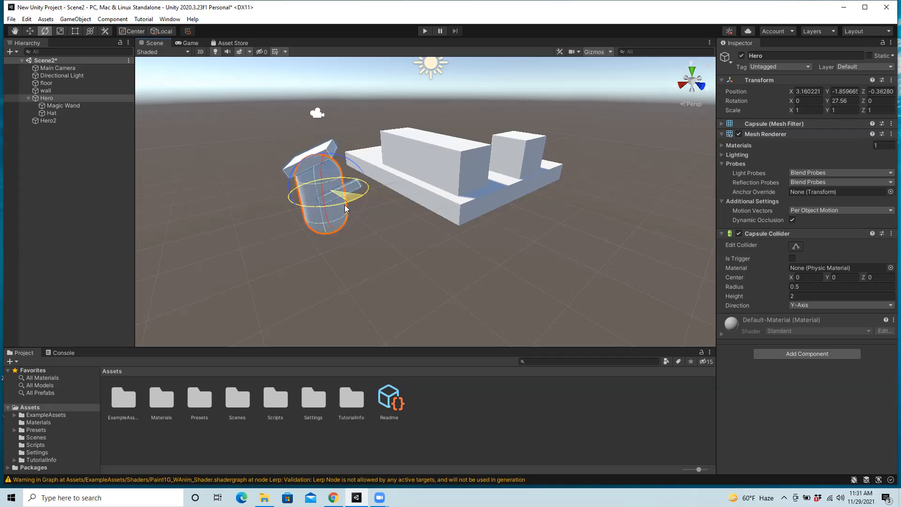
drag(345, 208, 345, 209)
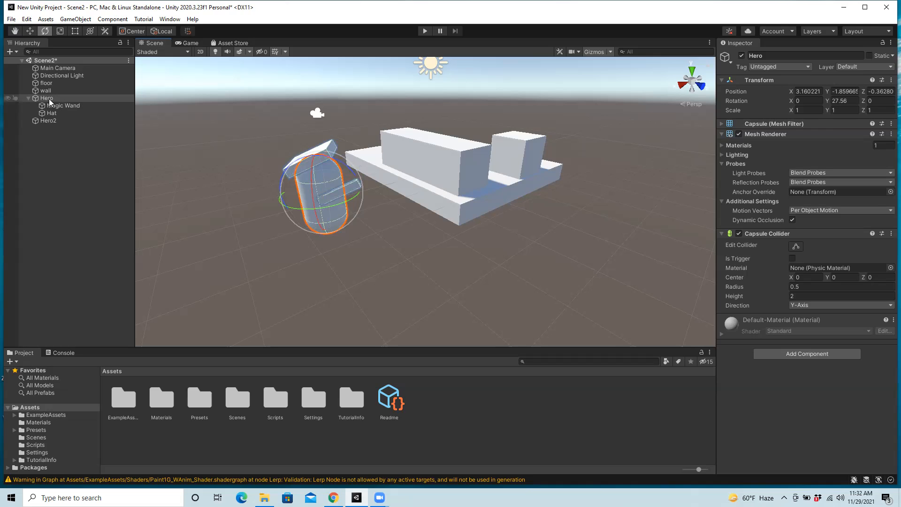
Move Hero with its children along its local X axis to about X 3.28, Z -0.43
click(60, 105)
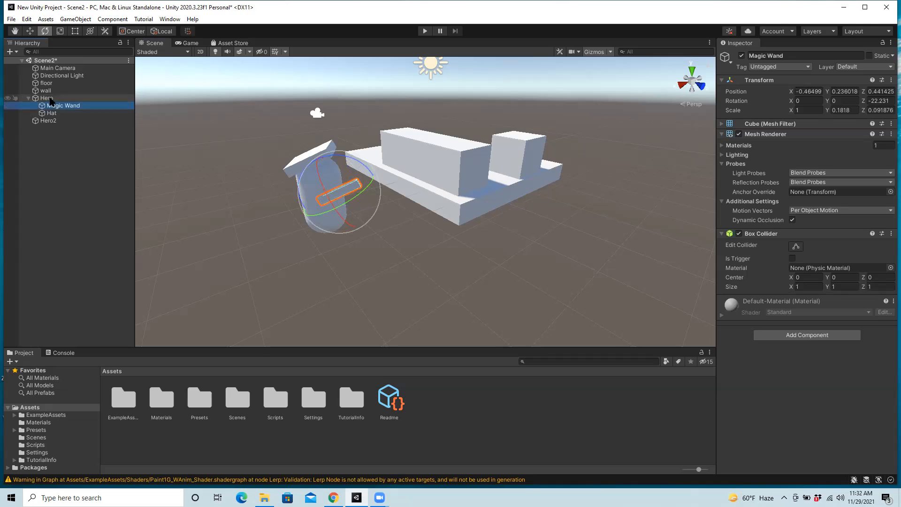
click(48, 98)
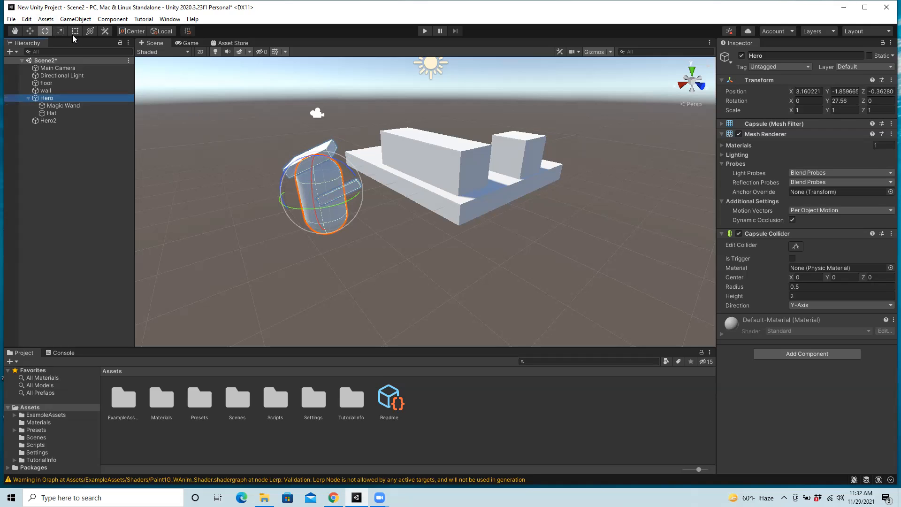
click(29, 32)
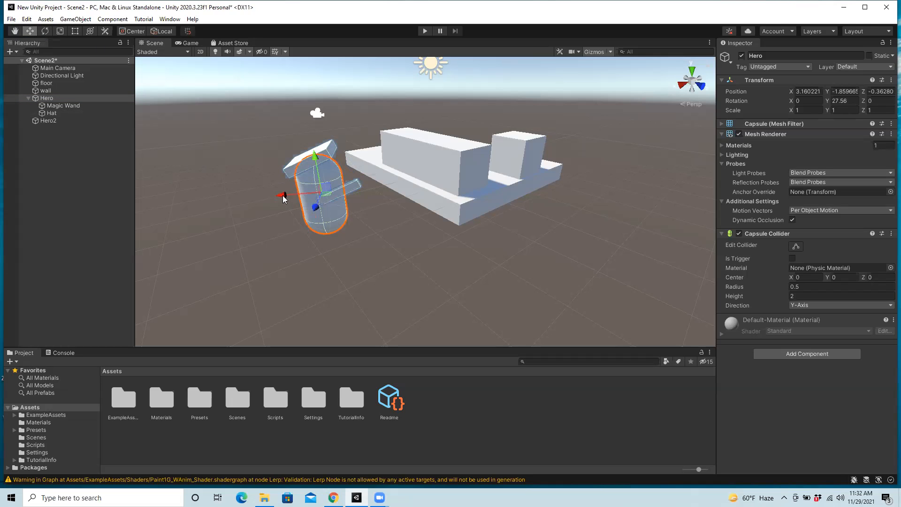
mouse_move(277, 197)
mouse_down()
mouse_move(261, 197)
mouse_move(275, 206)
mouse_move(290, 196)
mouse_move(272, 202)
mouse_move(278, 206)
mouse_up()
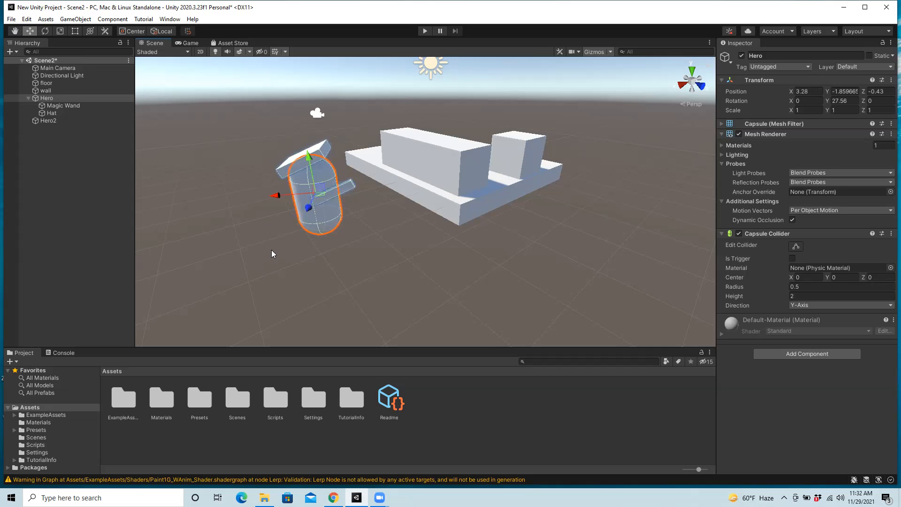
click(271, 250)
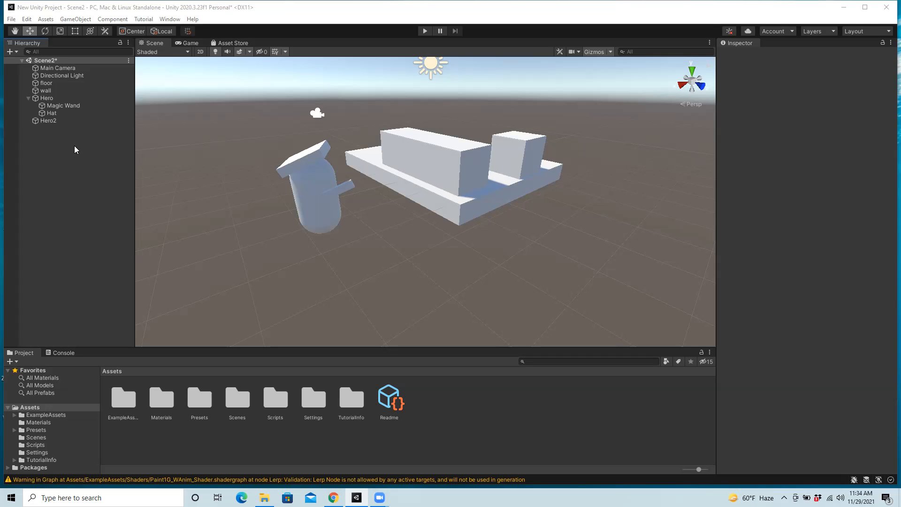
Examine the wall, floor and Hero2 objects by selecting them in the scene
click(469, 179)
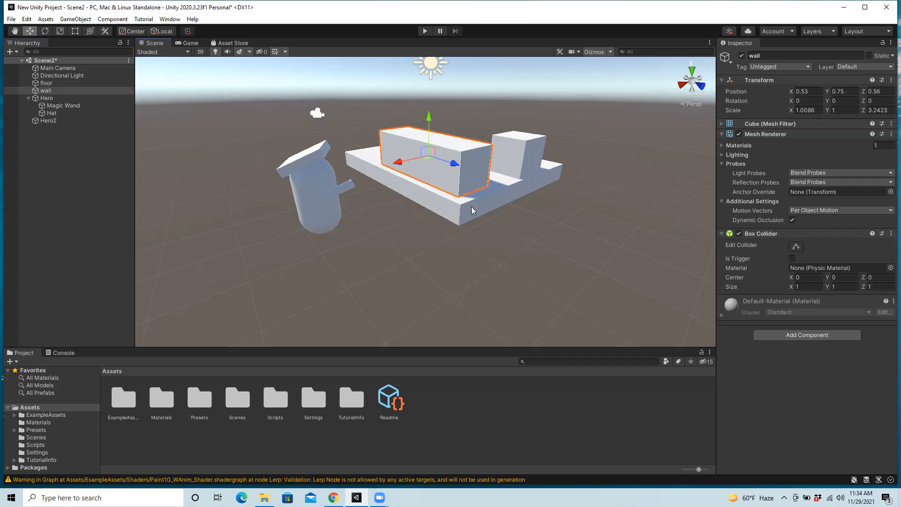
click(472, 209)
click(480, 163)
click(540, 228)
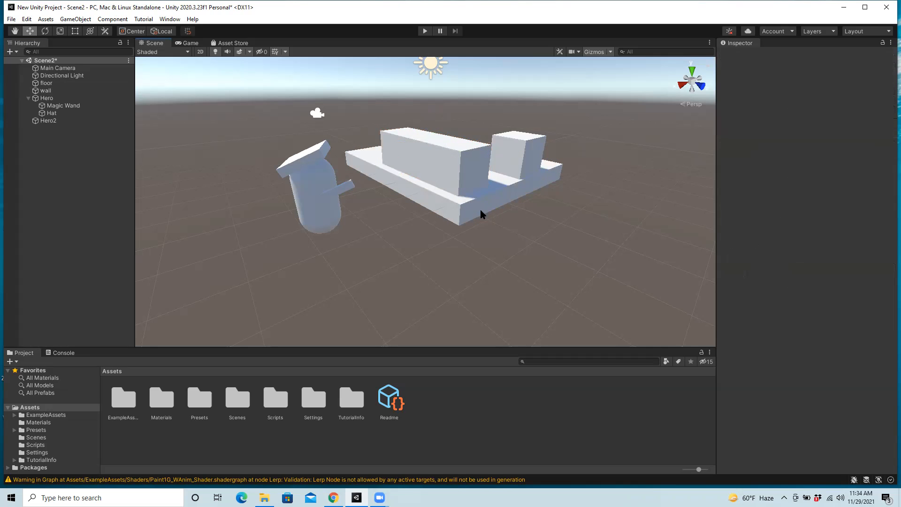
click(516, 152)
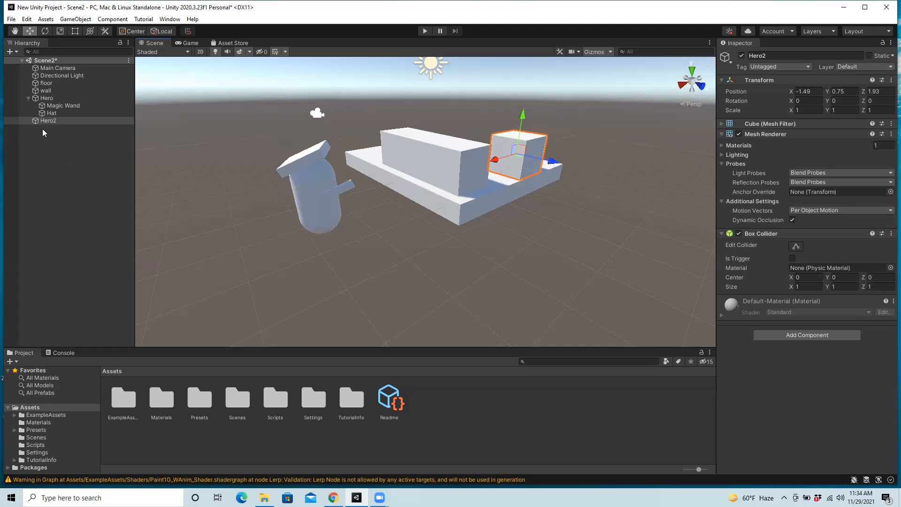
click(553, 240)
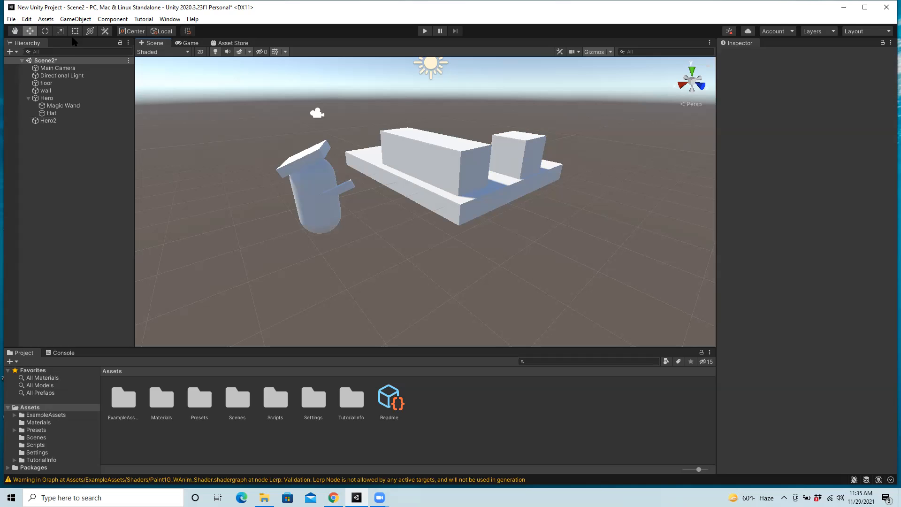
Create an empty game object and name it Building
click(83, 21)
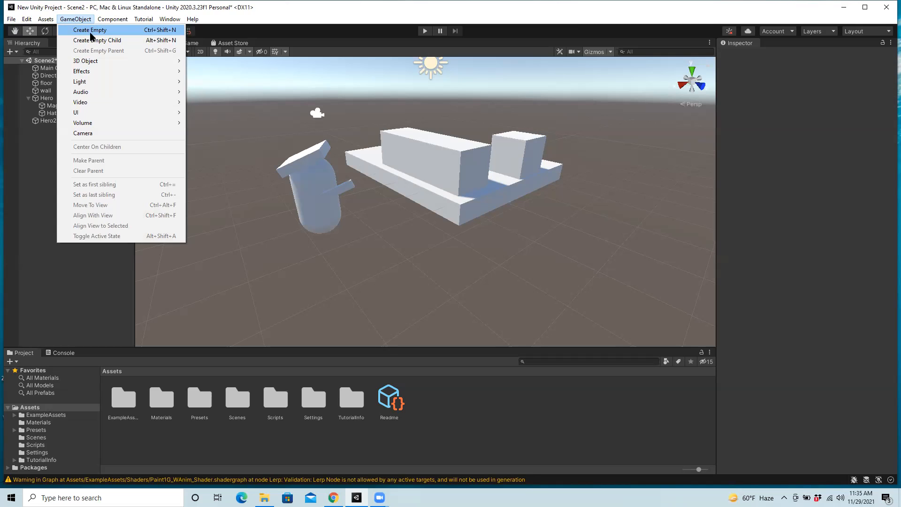
click(88, 34)
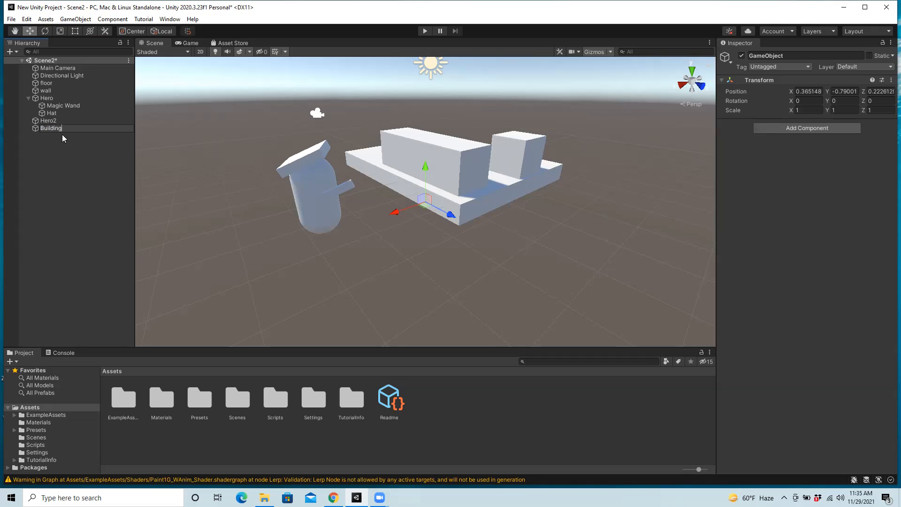
click(70, 163)
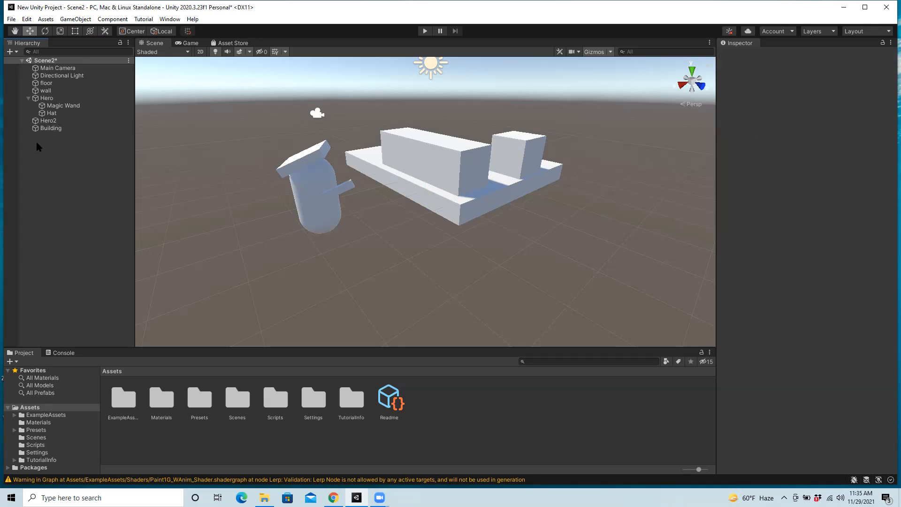
Place Building below Directional Light in the hierarchy and make floor and wall its children
drag(36, 128, 40, 80)
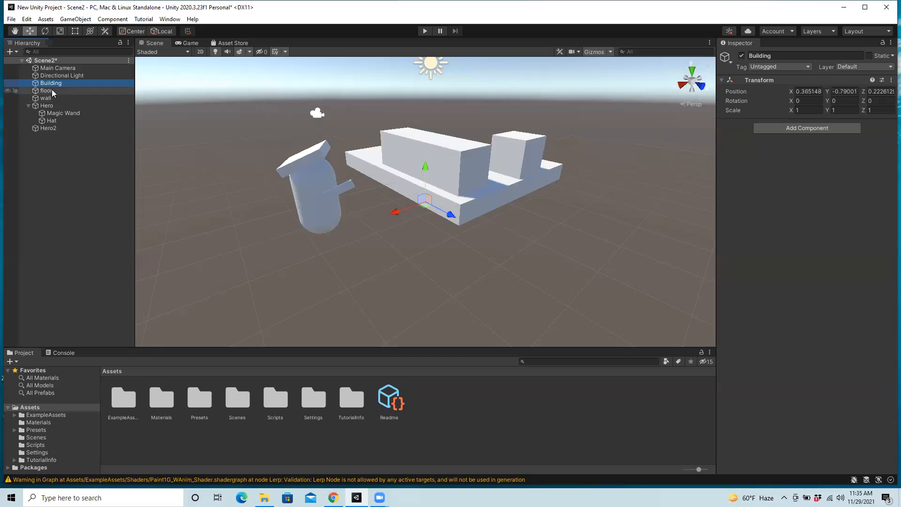
drag(43, 92, 59, 87)
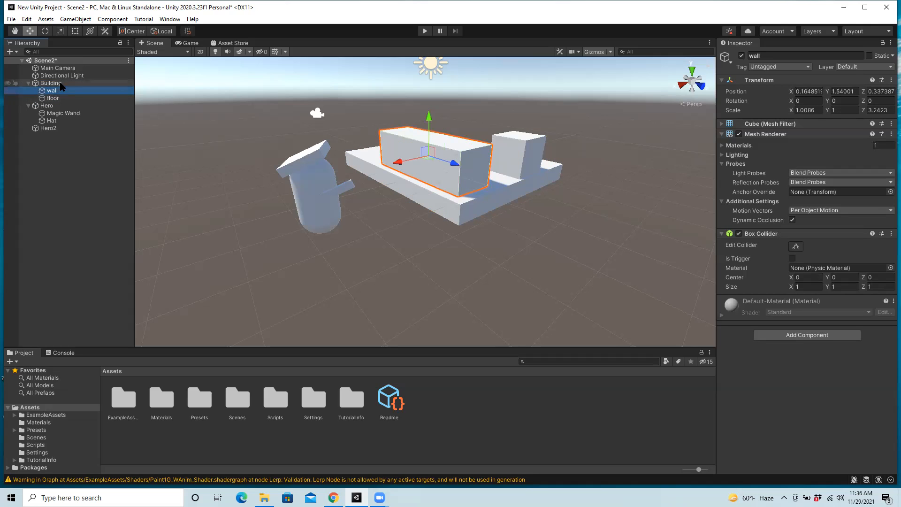
click(77, 206)
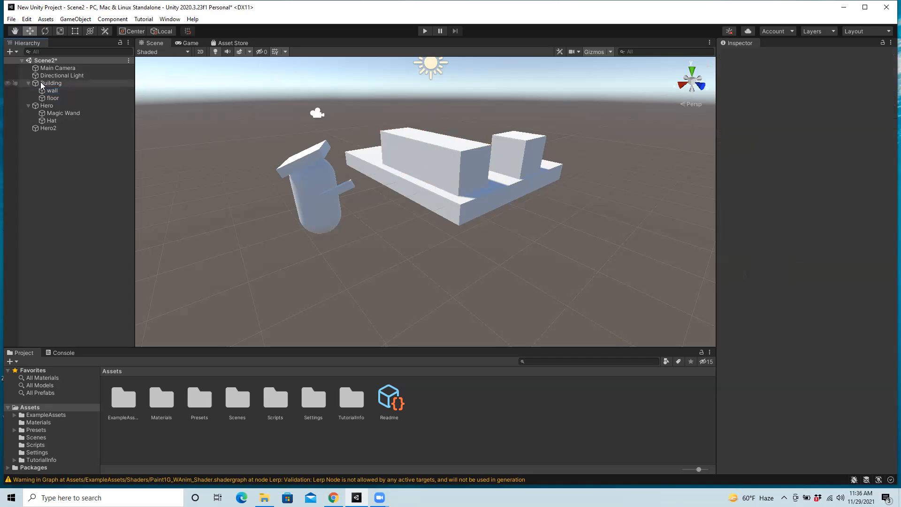
Collapse the Building and Hero groups in the hierarchy, and expand Building again to view its children
click(28, 83)
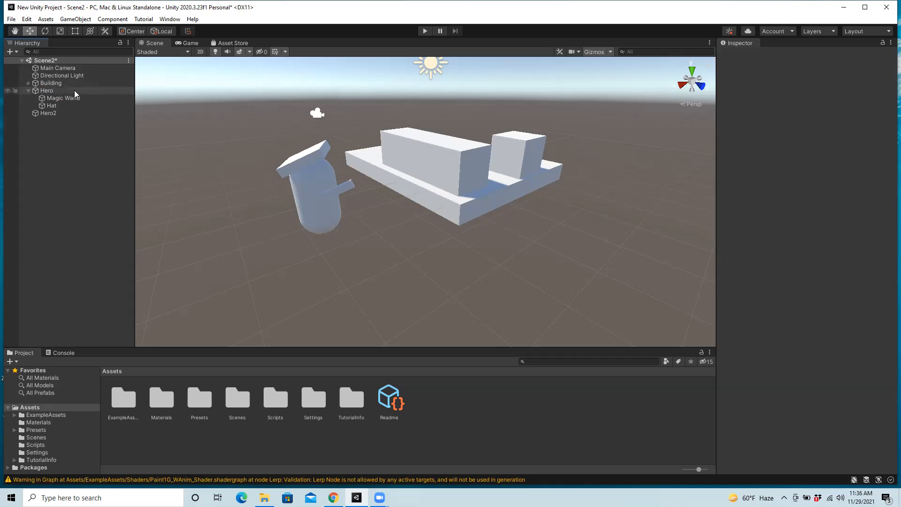
click(28, 90)
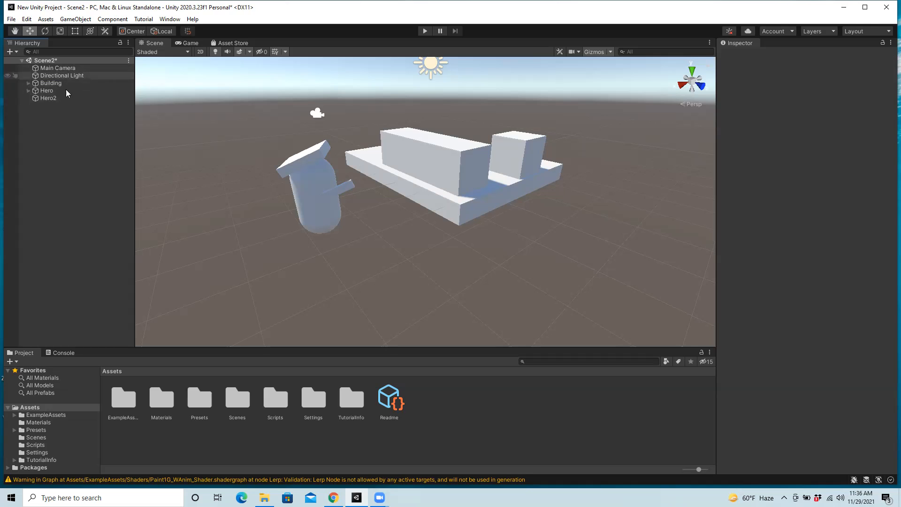
click(28, 83)
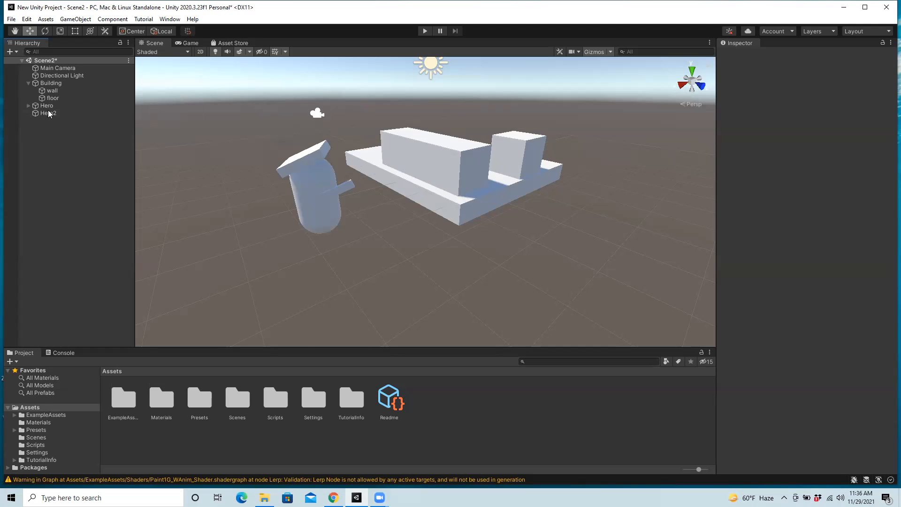
Move Building with its wall and floor a short distance along its X axis
click(54, 83)
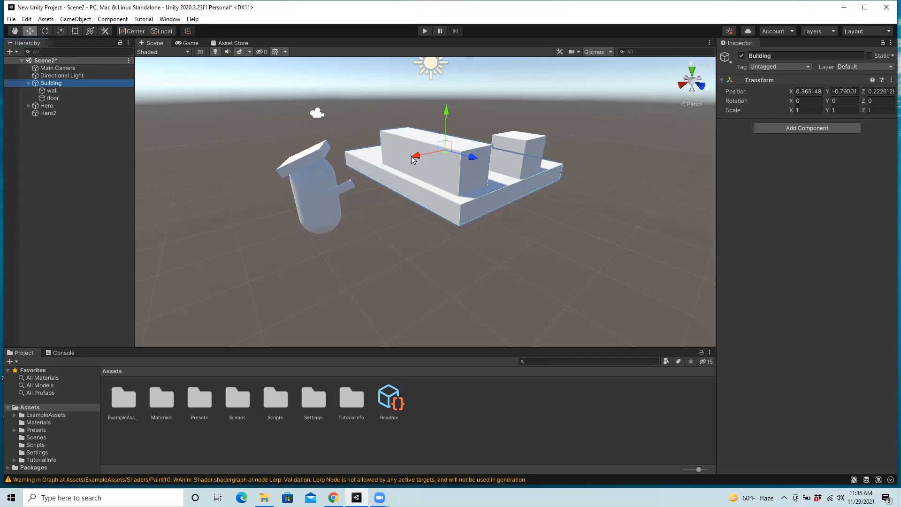
mouse_move(415, 158)
mouse_down()
mouse_move(387, 168)
mouse_move(417, 160)
mouse_move(397, 166)
mouse_move(414, 159)
mouse_move(410, 167)
mouse_up()
click(91, 176)
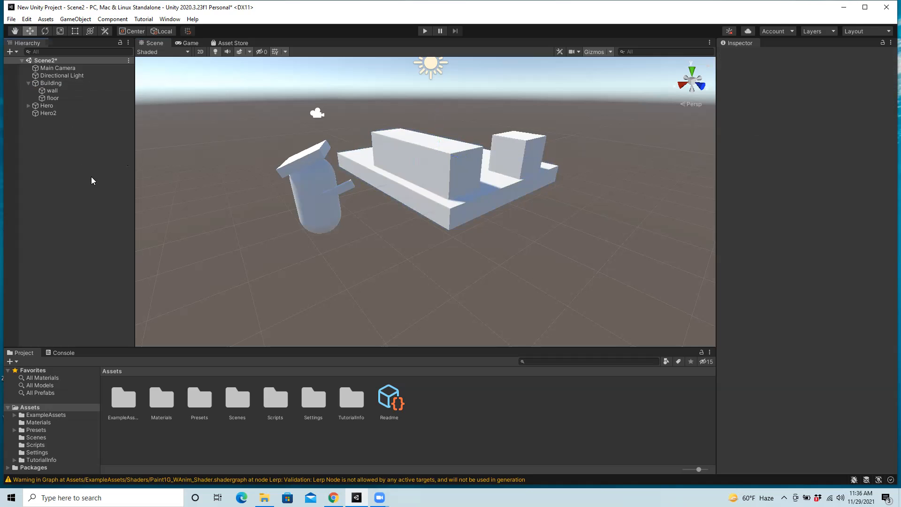
click(76, 18)
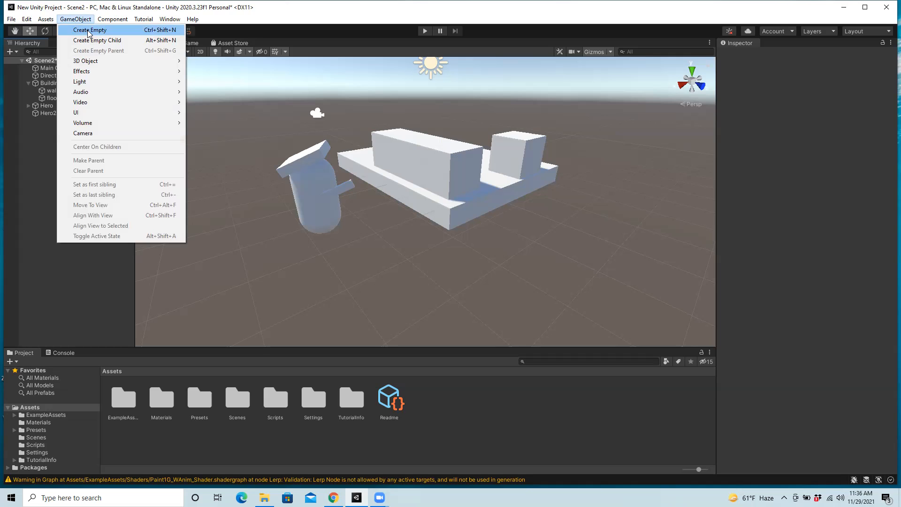
click(33, 153)
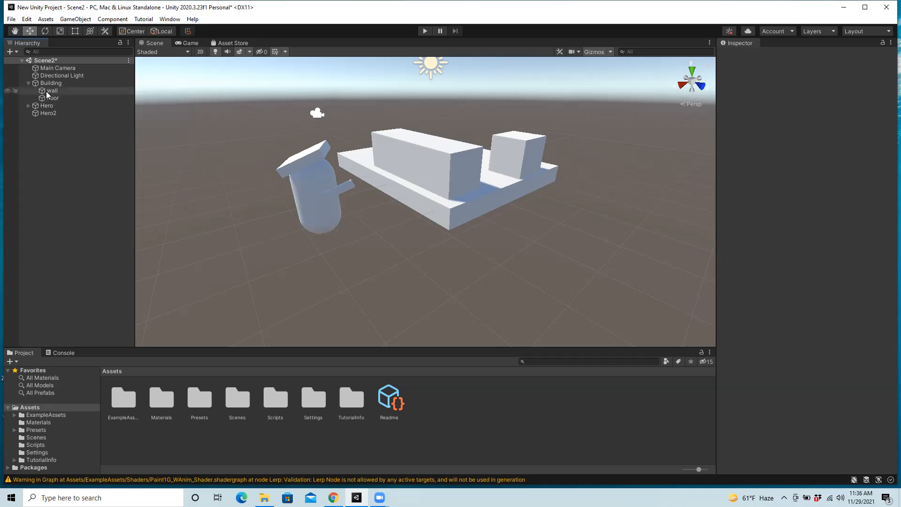